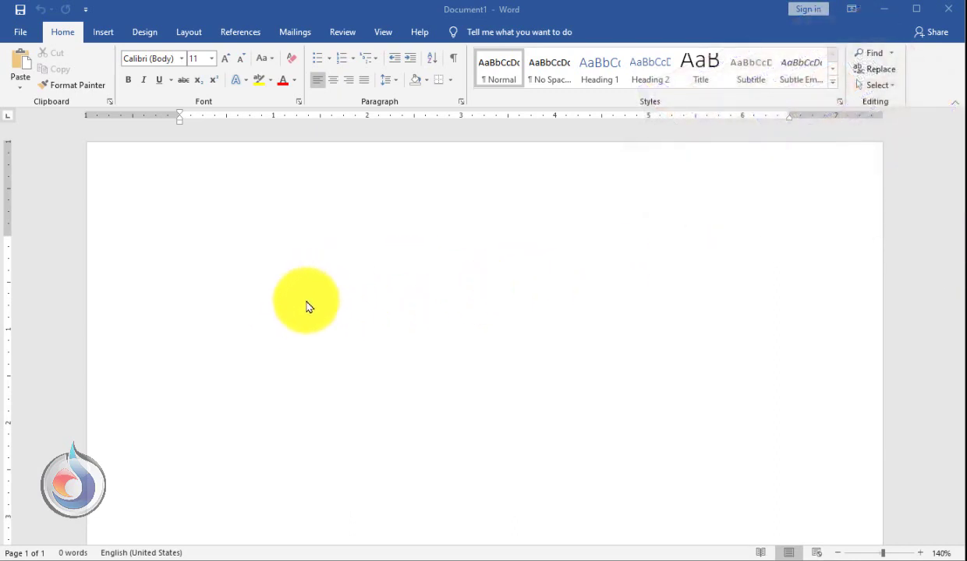
Step: Set the paper size to A4 (210 x 297 mm) from the Layout size list
left_click(182, 37)
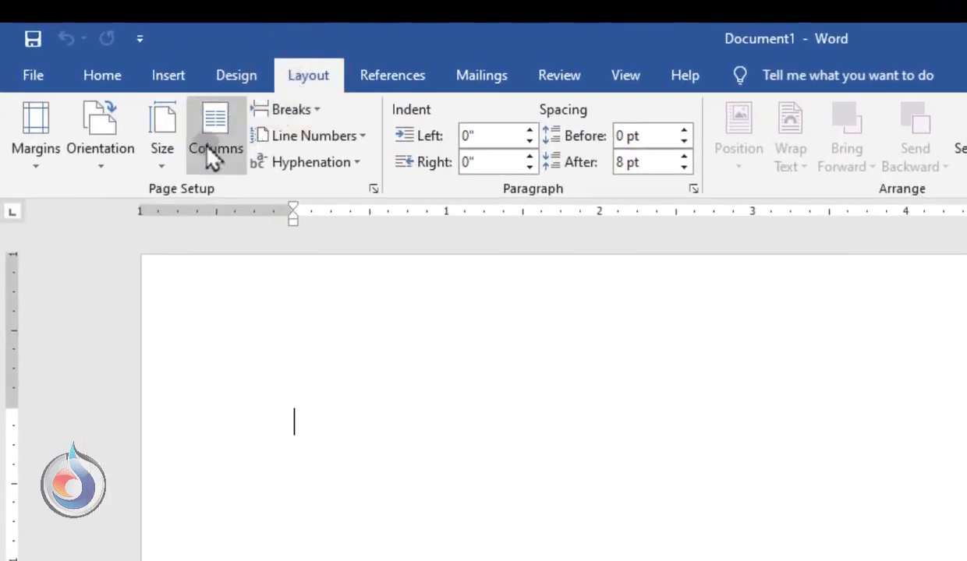
left_click(163, 148)
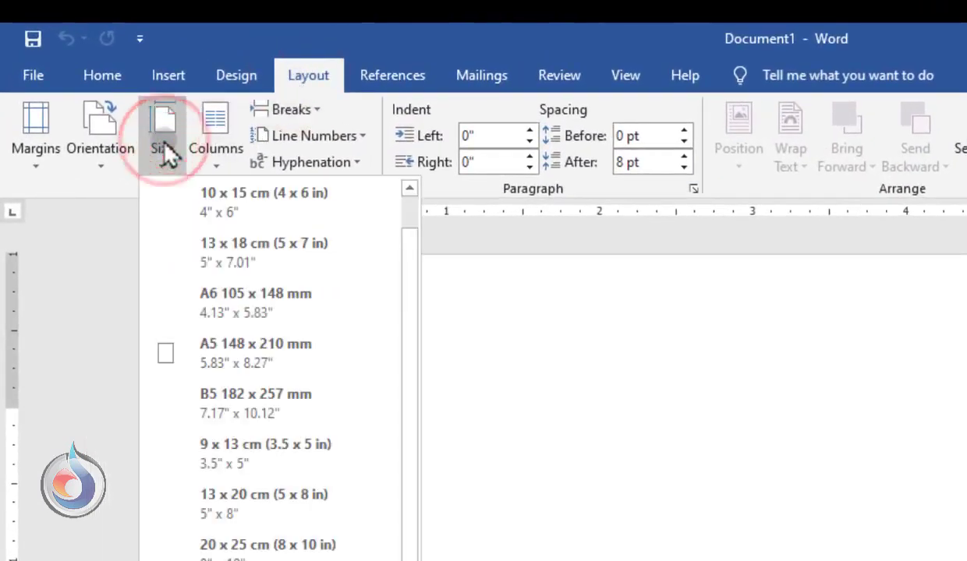
scroll(412, 244, "up", 1)
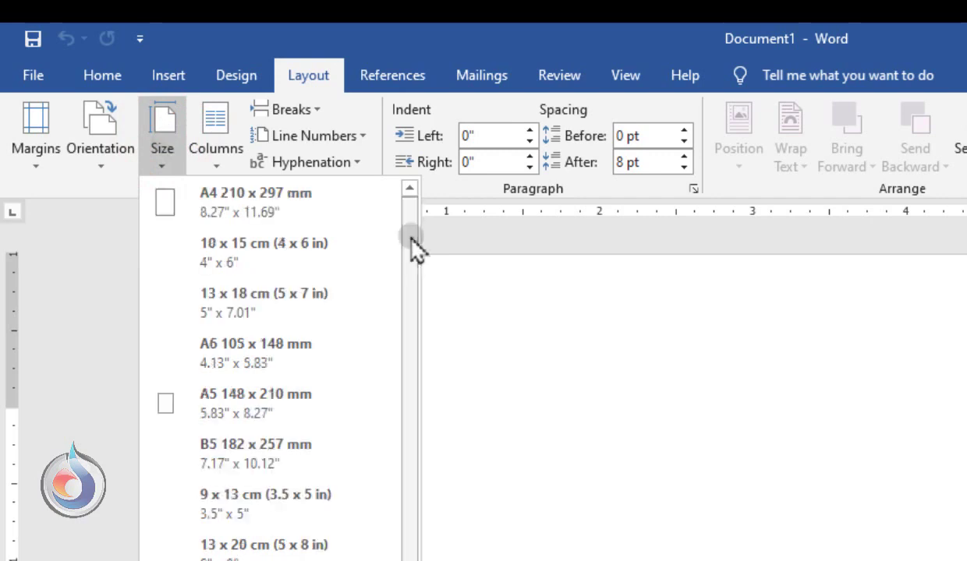
left_click(304, 216)
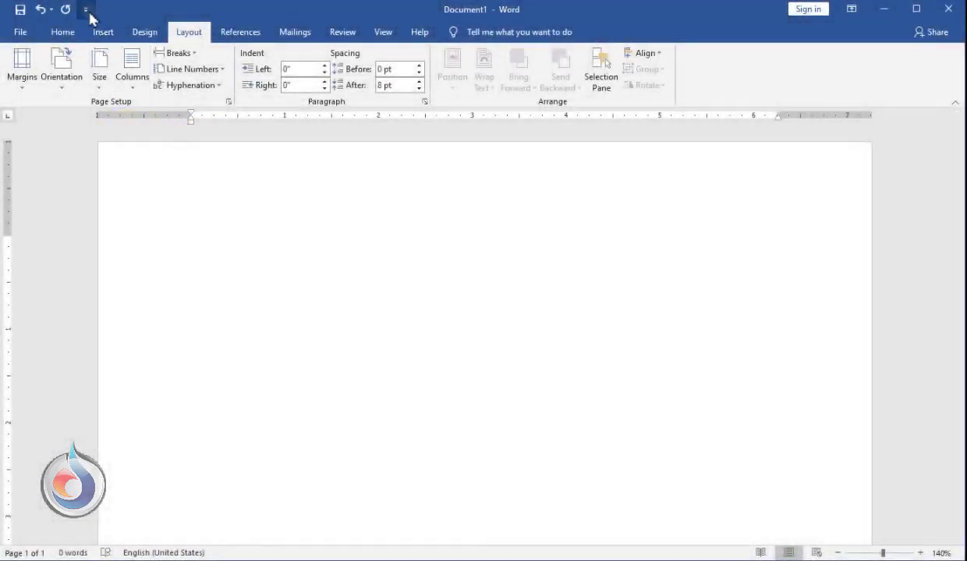
Step: In Word Options > Advanced, change 'Show measurements in units of' to Millimeters
left_click(86, 11)
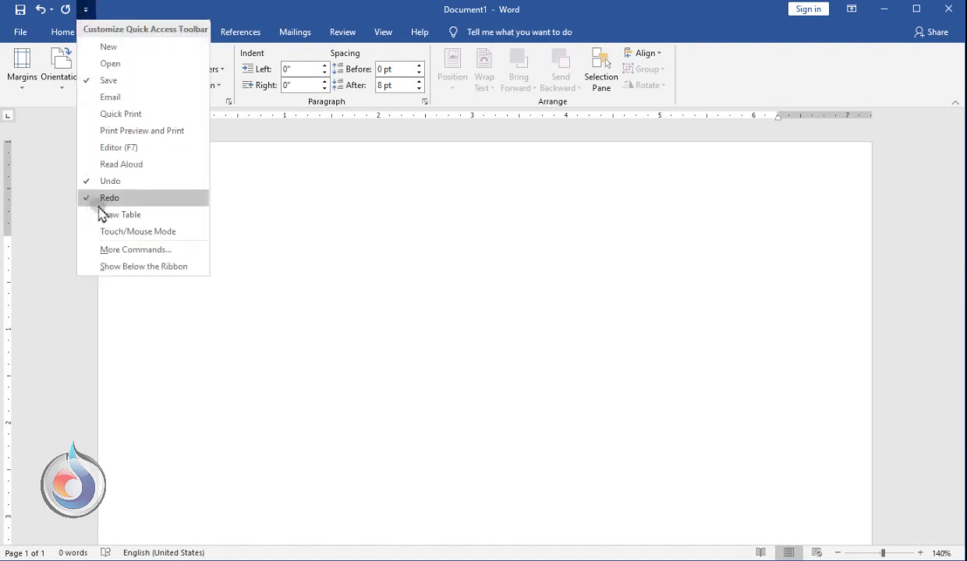
left_click(133, 251)
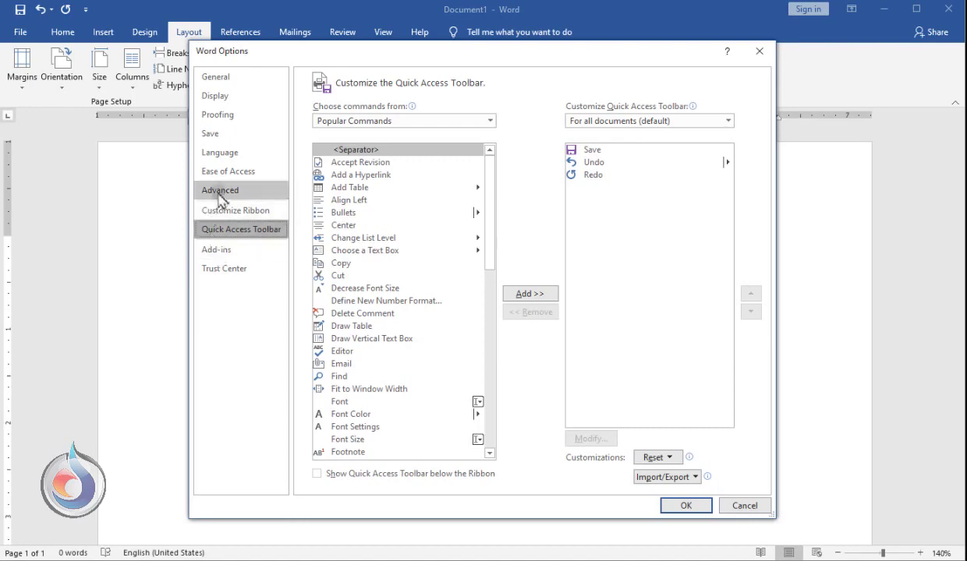
left_click(227, 196)
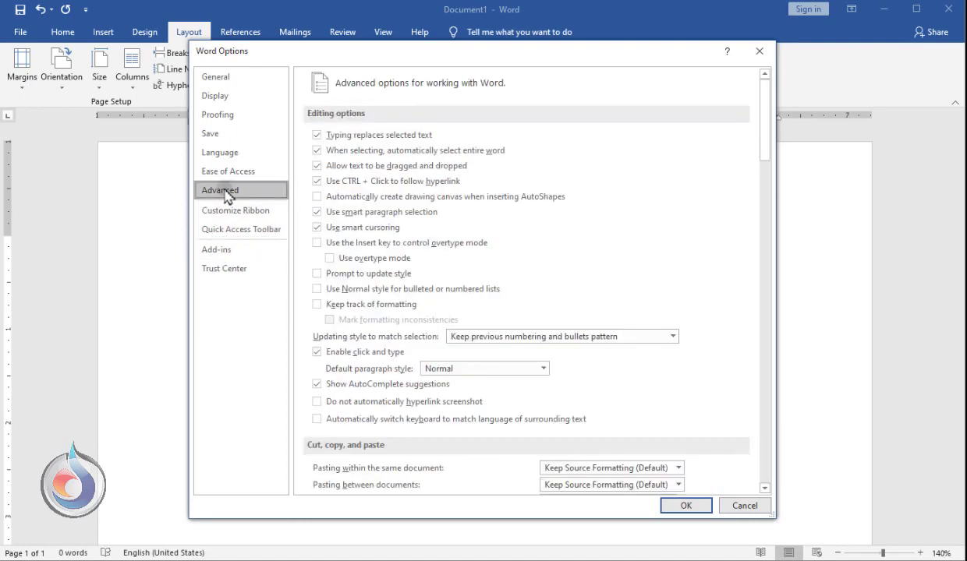
scroll(770, 205, "down", 7)
scroll(781, 210, "down", 2)
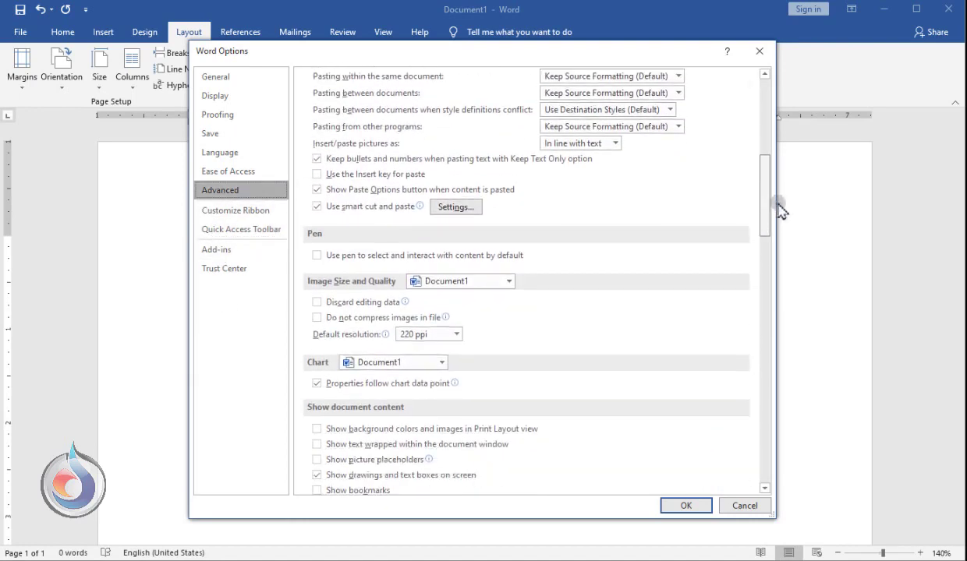
left_click_drag(781, 211, 793, 300)
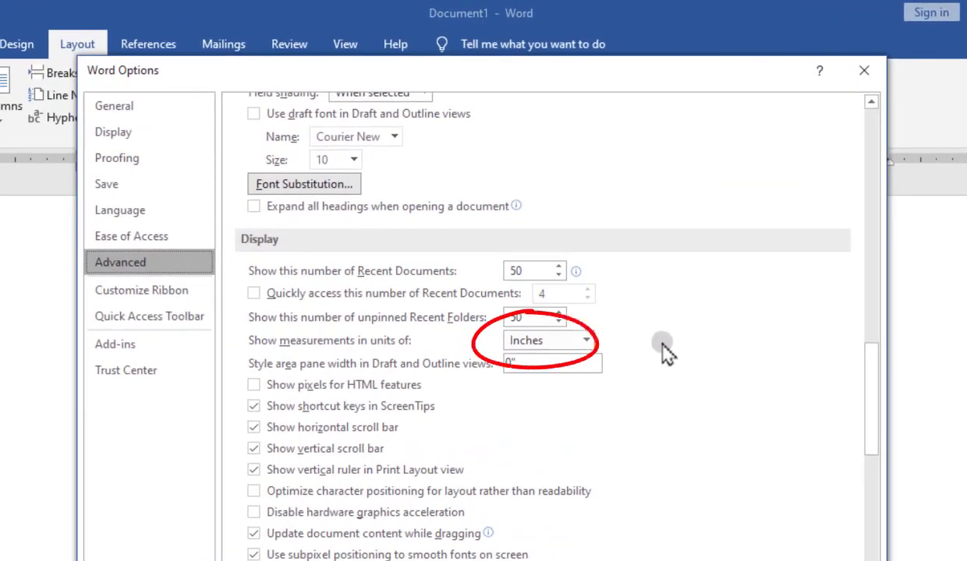
left_click(584, 340)
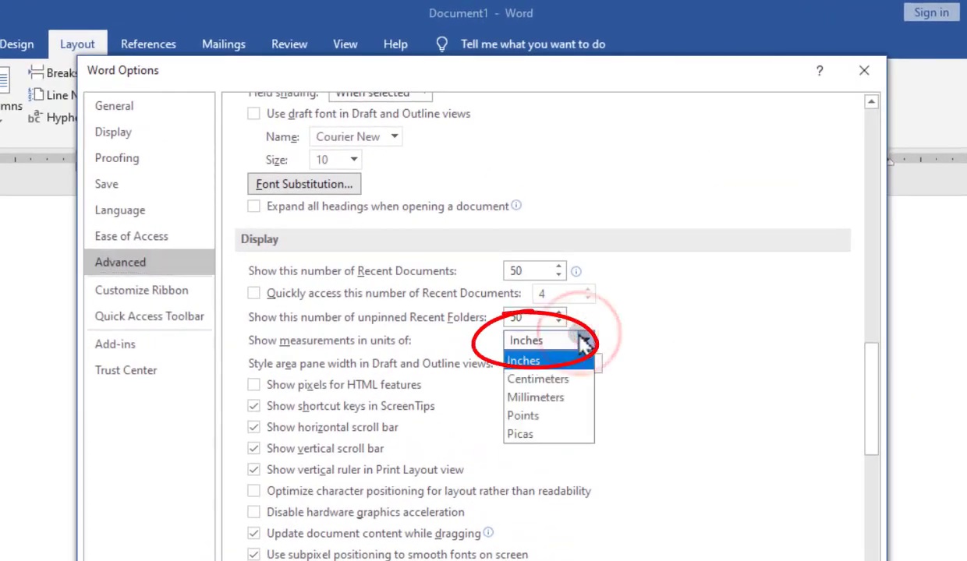
left_click(538, 379)
left_click(585, 341)
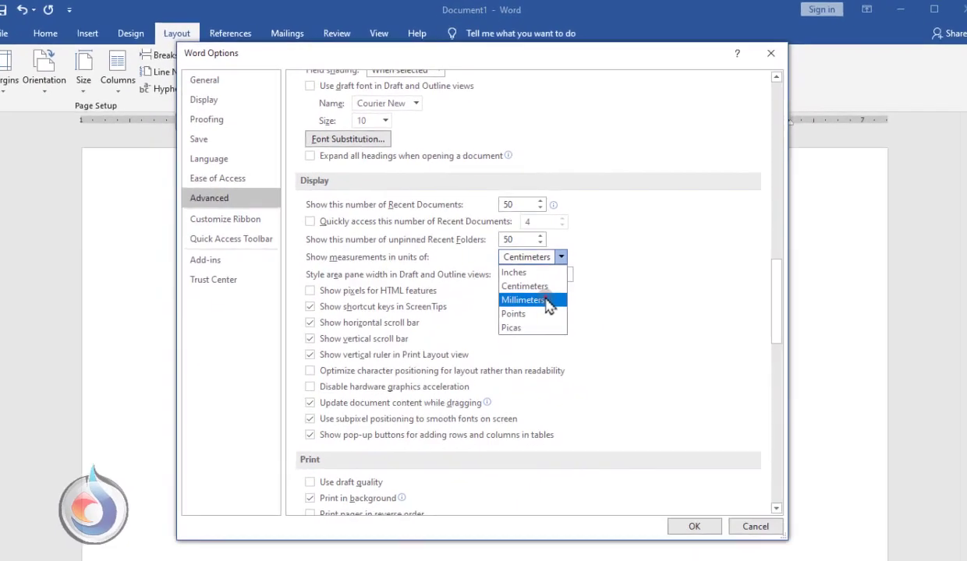
left_click(533, 381)
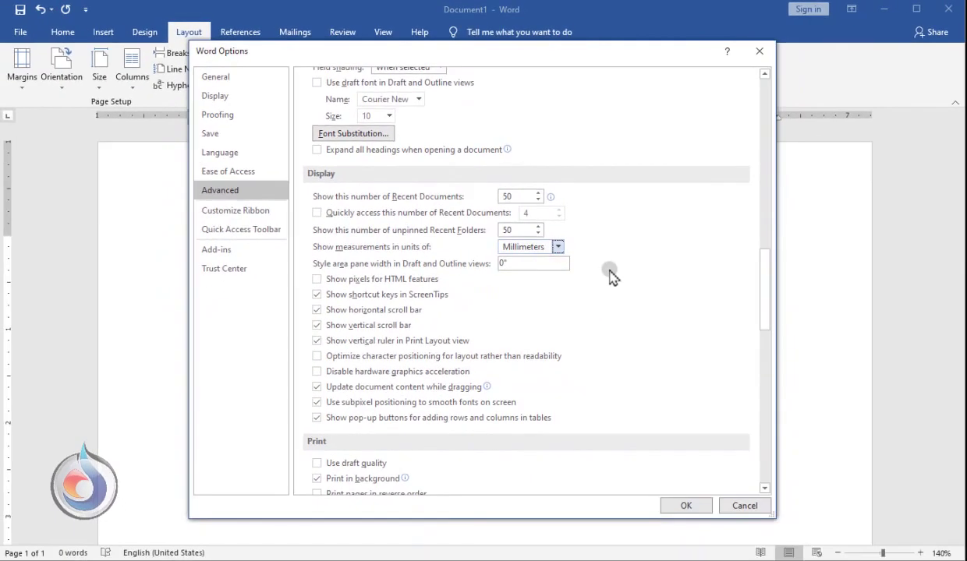
left_click(686, 506)
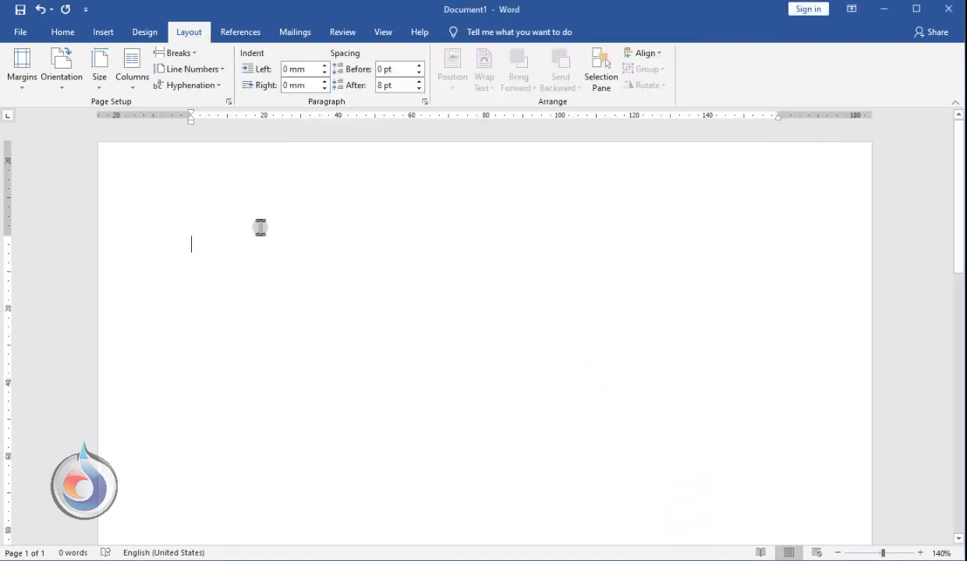
Step: Apply the Narrow margin preset, 12.7 mm on every side
left_click(27, 66)
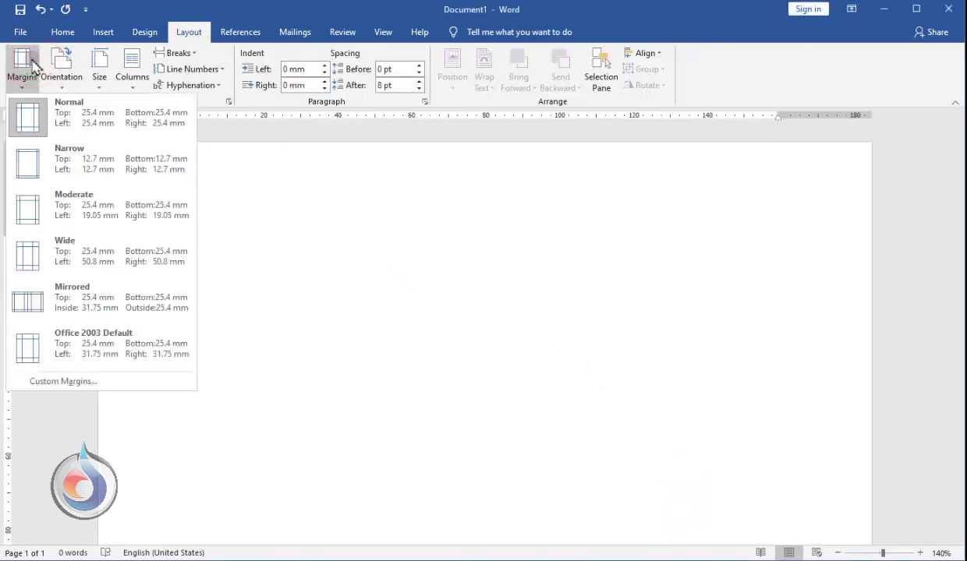
left_click(107, 166)
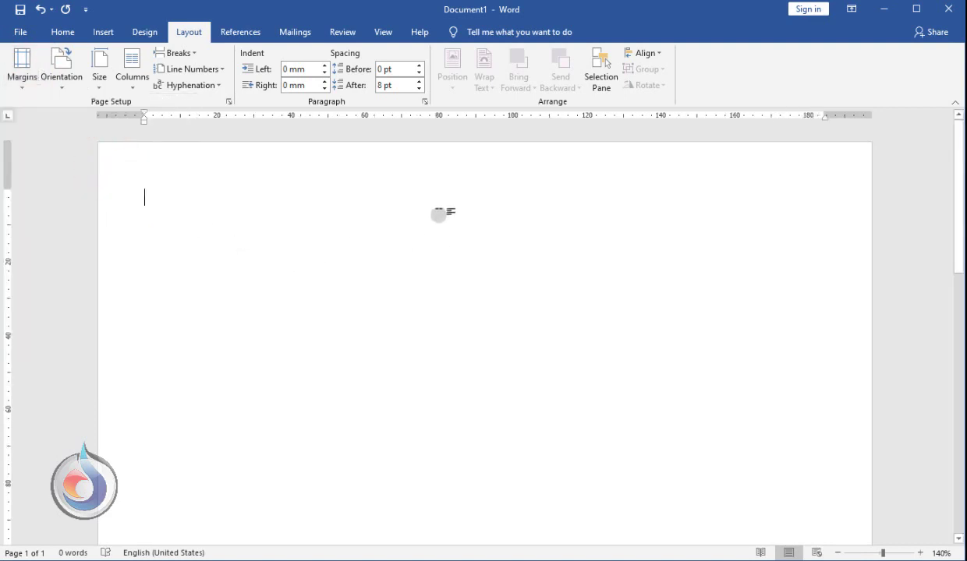
left_click(105, 34)
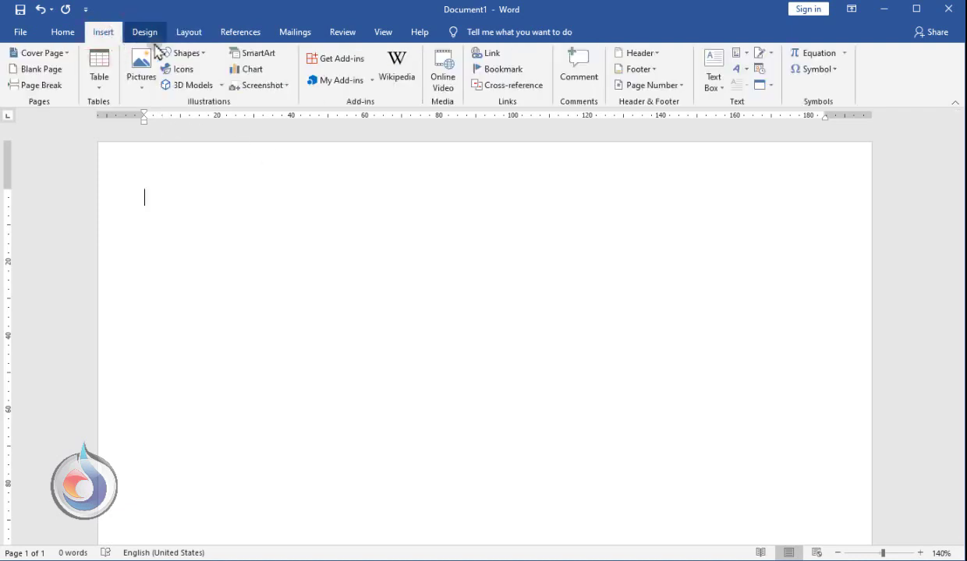
Step: Draw a rounded rectangle at the page's top-left and drag its corner handle to square the corners
left_click(184, 53)
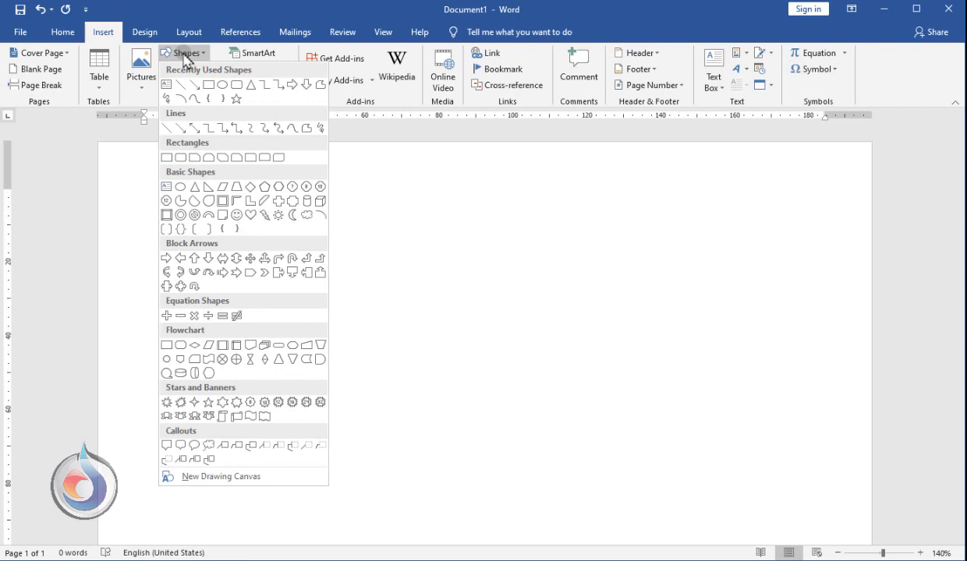
left_click(179, 158)
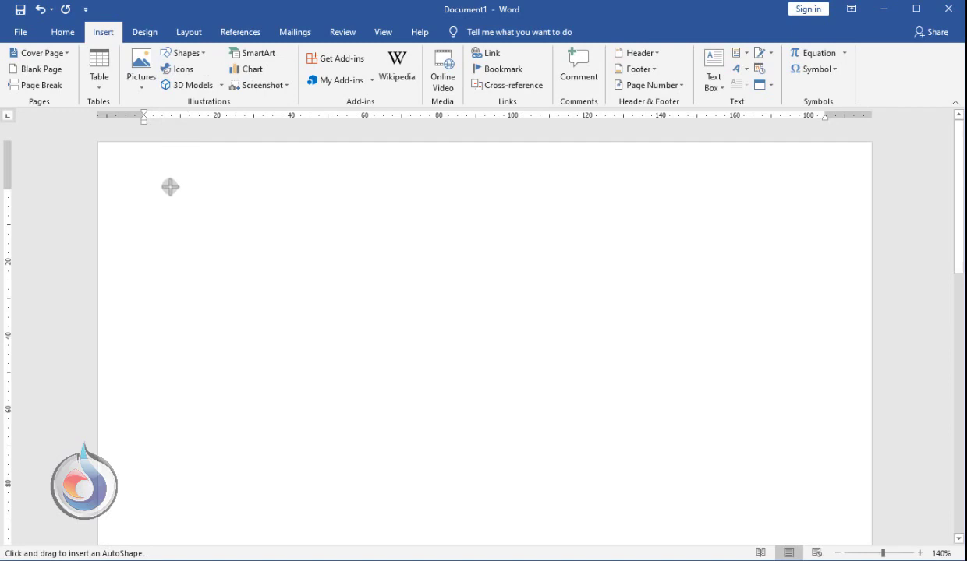
left_click_drag(137, 186, 473, 394)
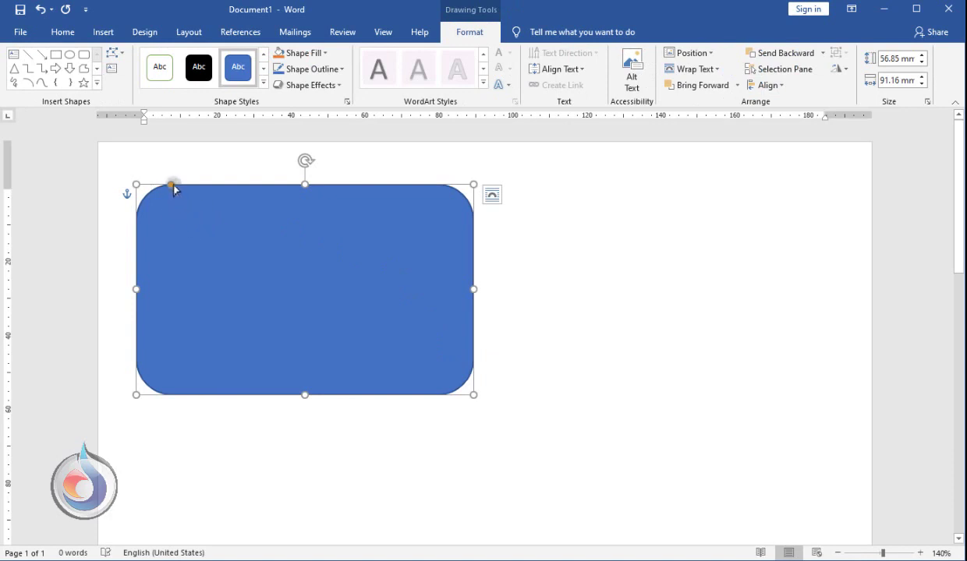
left_click_drag(171, 189, 153, 195)
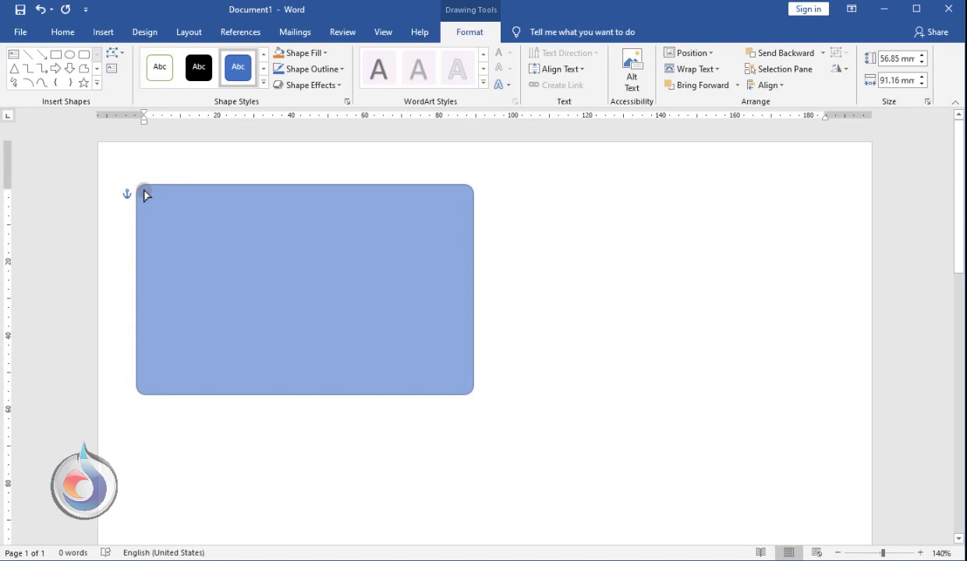
left_click_drag(145, 195, 143, 185)
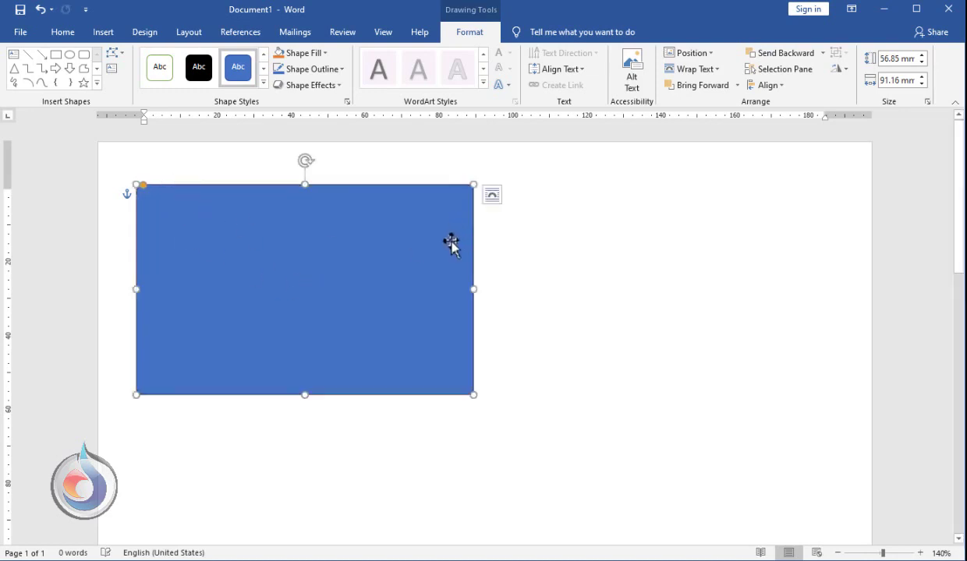
Step: Set the rectangle to No Fill and size it 55.99 mm high by 87.98 mm wide
left_click(318, 55)
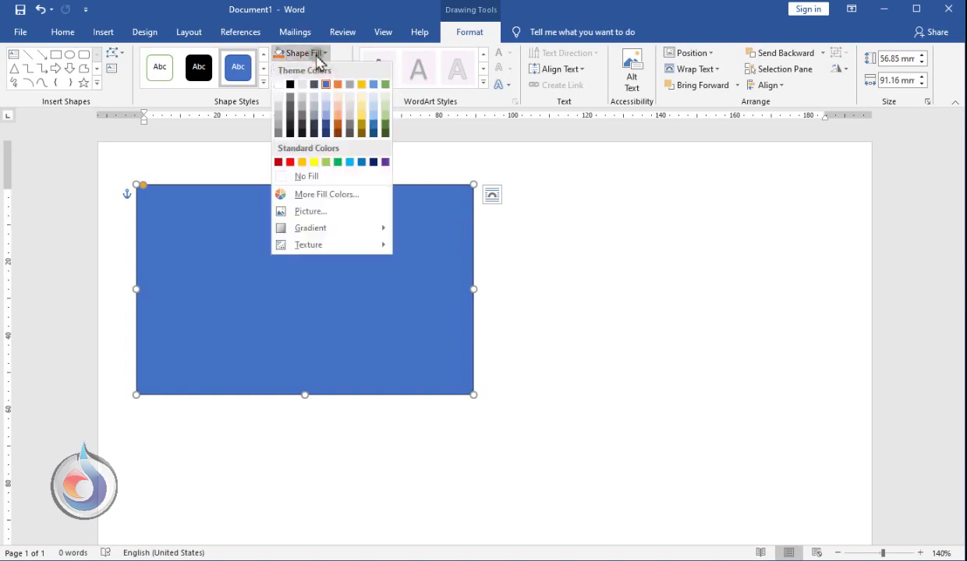
left_click(318, 176)
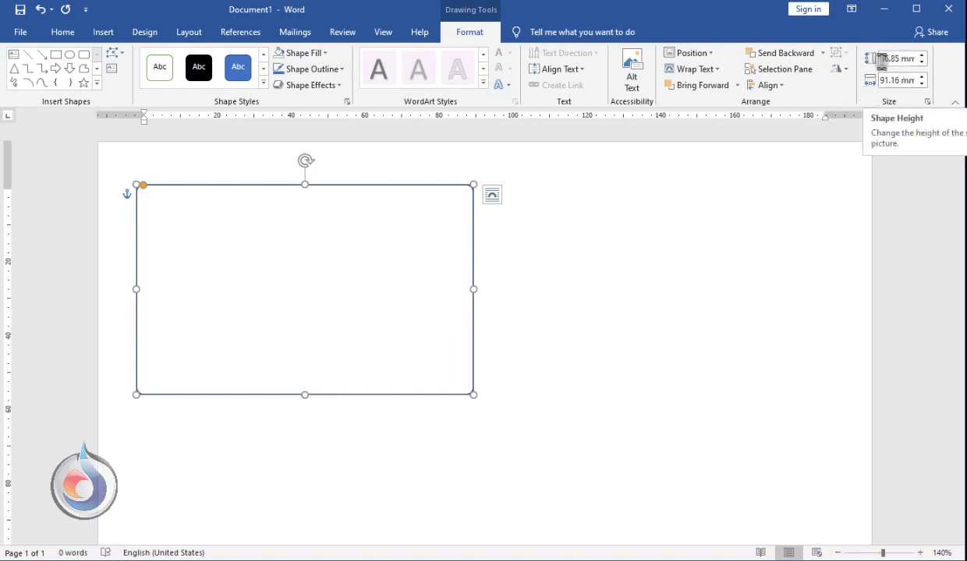
left_click(882, 60)
type("56")
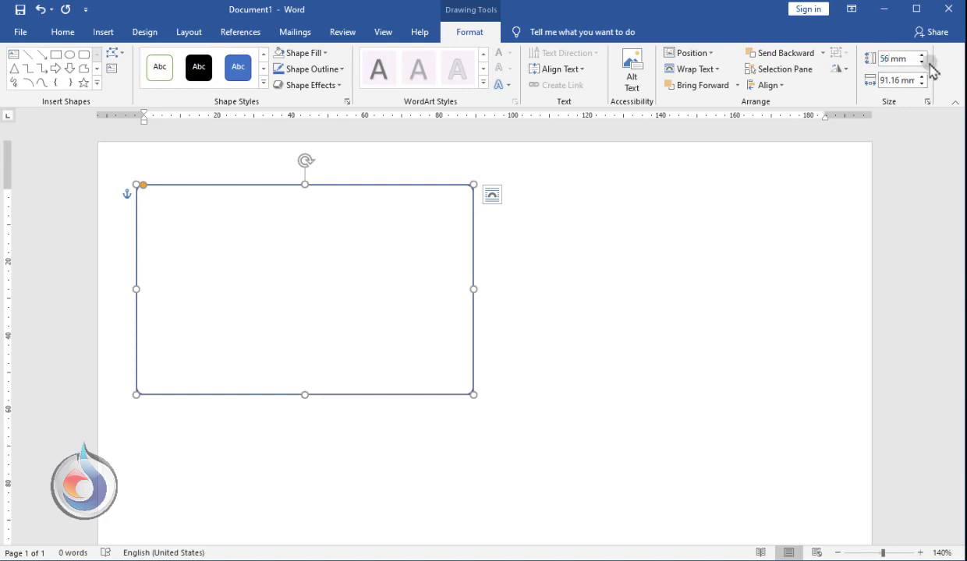
key("Tab")
type("88")
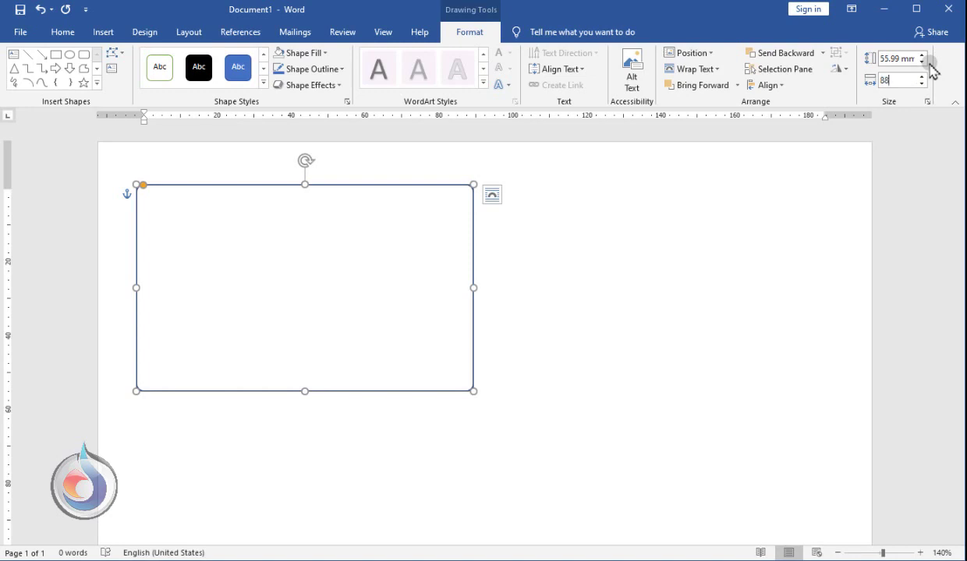
key("Return")
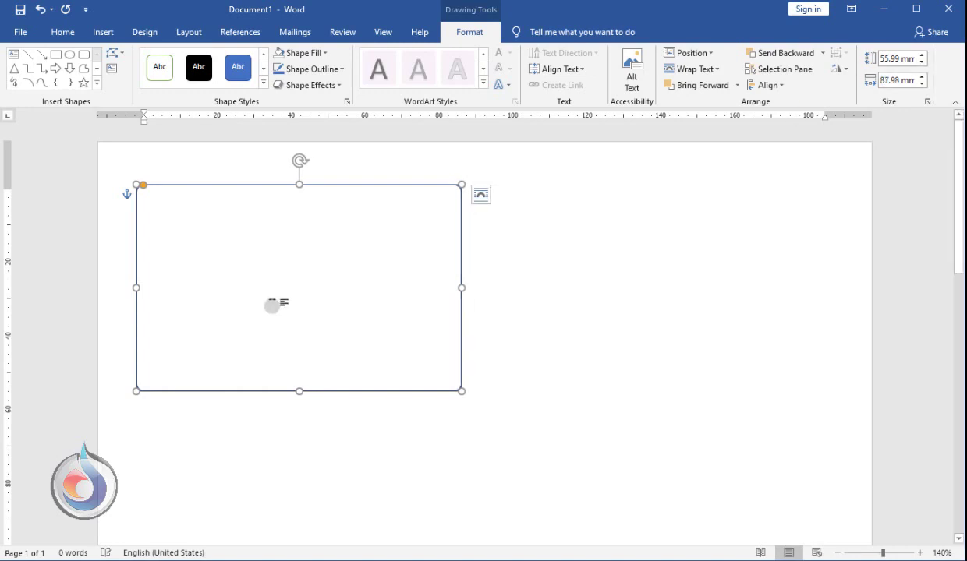
Step: Copy and paste the rectangle, placing the duplicate to the right with tops aligned
right_click(241, 191)
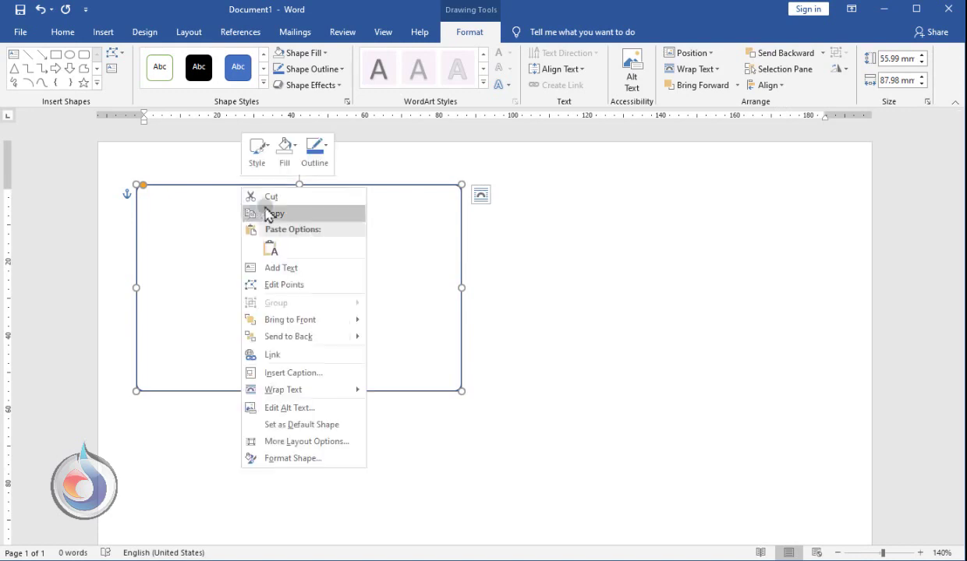
left_click(265, 211)
right_click(330, 188)
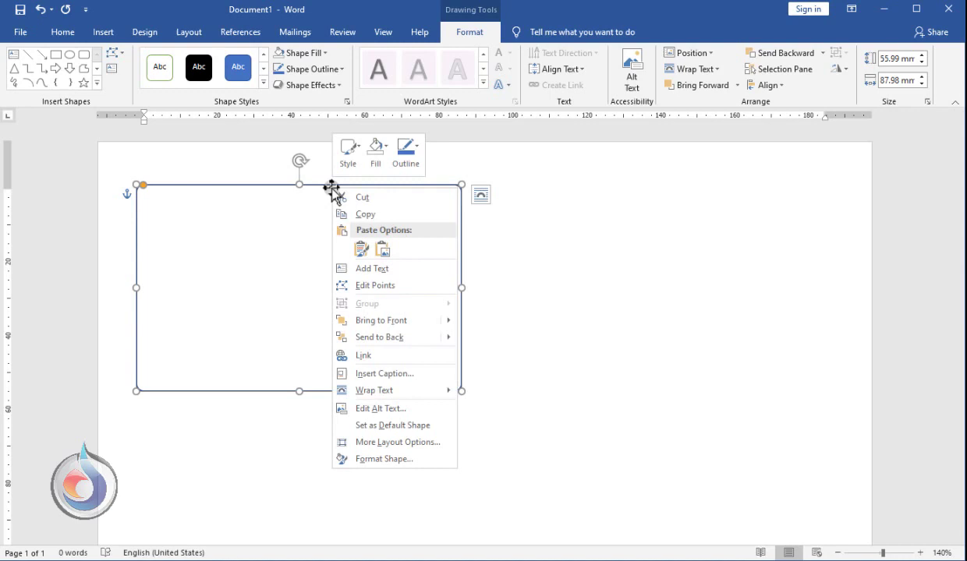
left_click(362, 250)
mouse_move(265, 205)
left_mouse_down()
mouse_move(611, 177)
mouse_move(611, 193)
left_mouse_up()
left_click(388, 190)
left_click_drag(388, 190, 395, 193)
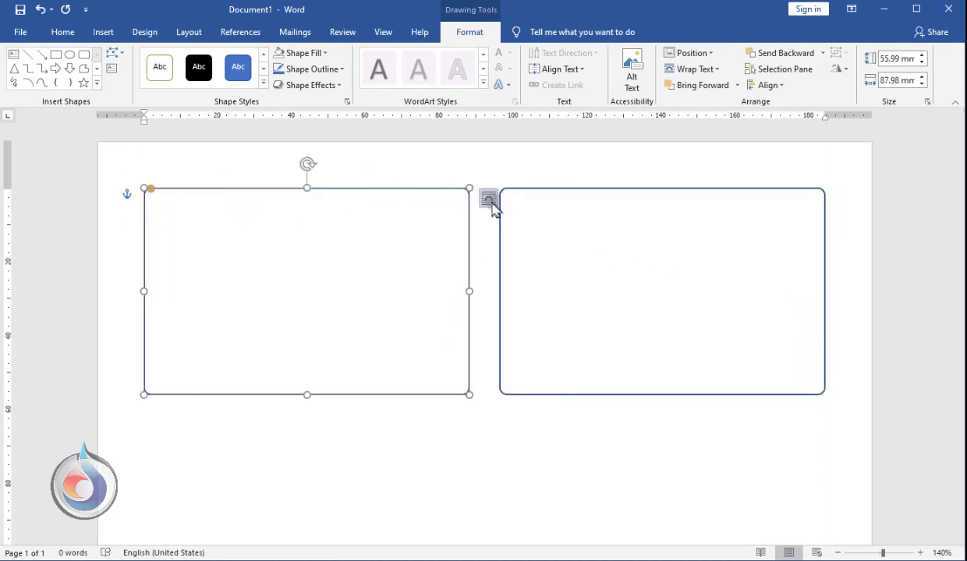
Step: Set the rectangles' text wrapping to In Front of Text
left_click(488, 200)
left_click(595, 329)
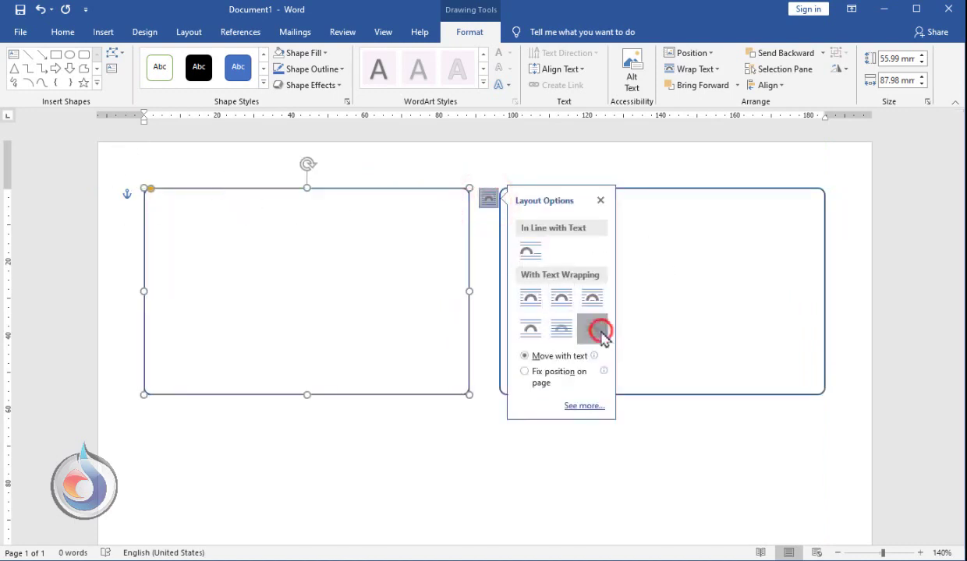
left_click(747, 191)
left_click(746, 191)
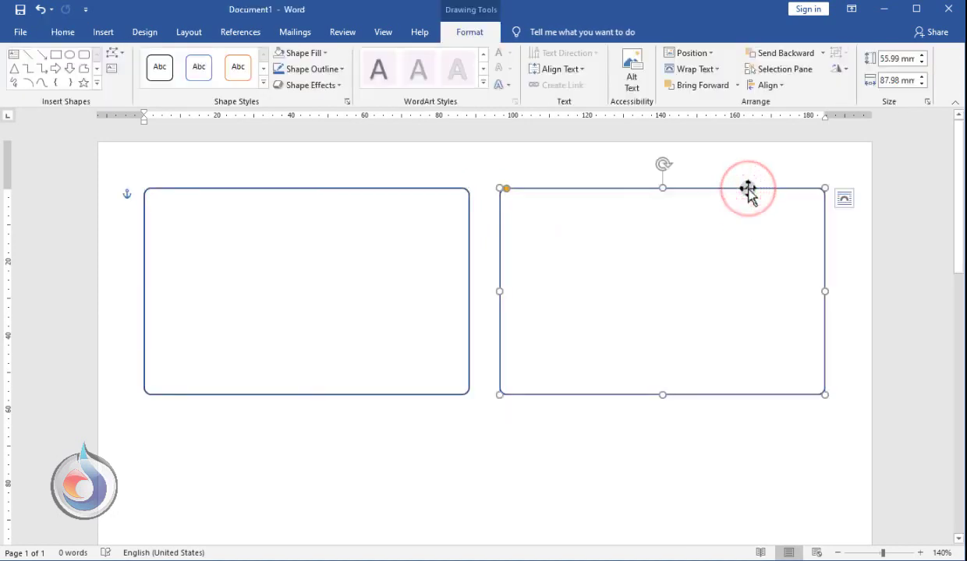
left_click(843, 200)
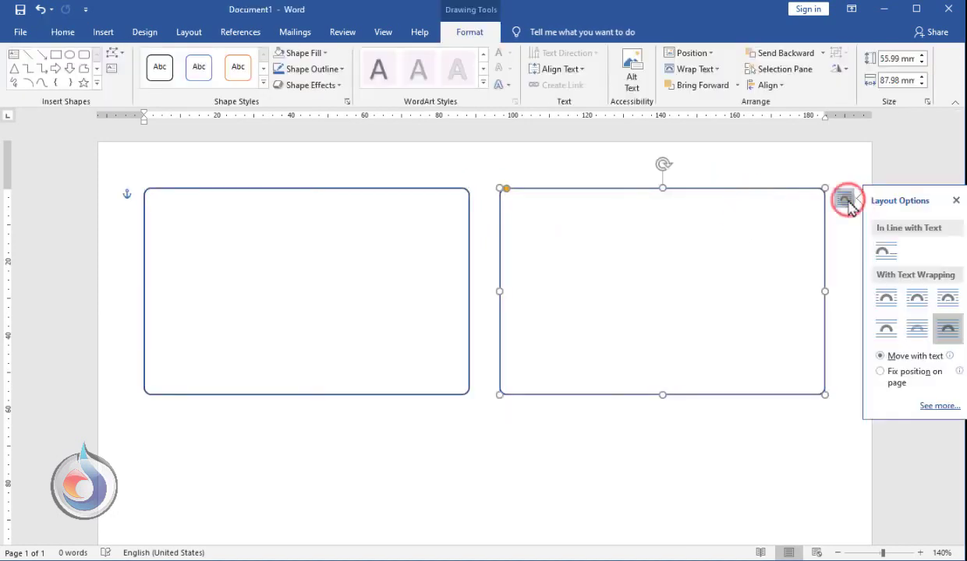
left_click(339, 192)
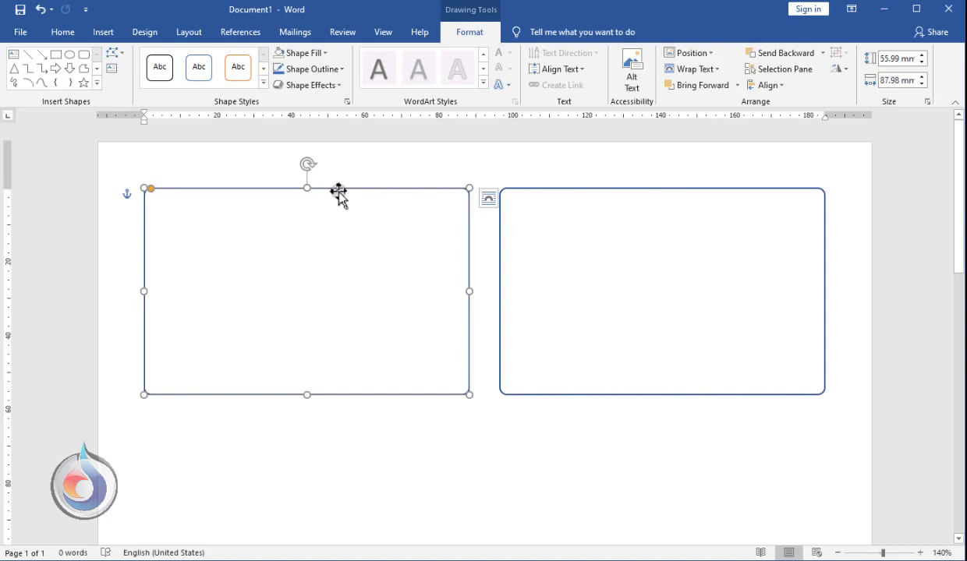
Step: Through Format Shape, give the left rectangle a picture fill from the Certificate image file
right_click(339, 193)
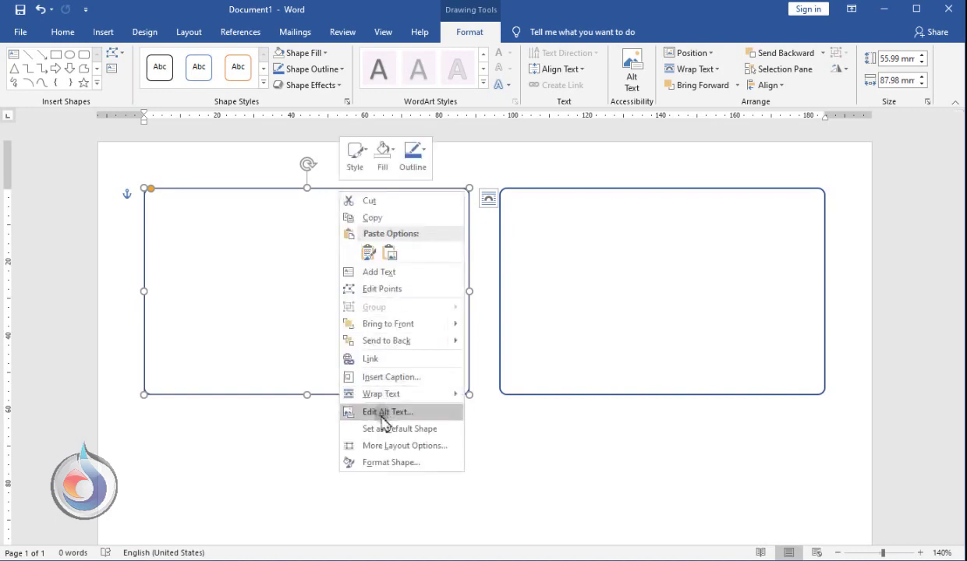
left_click(384, 460)
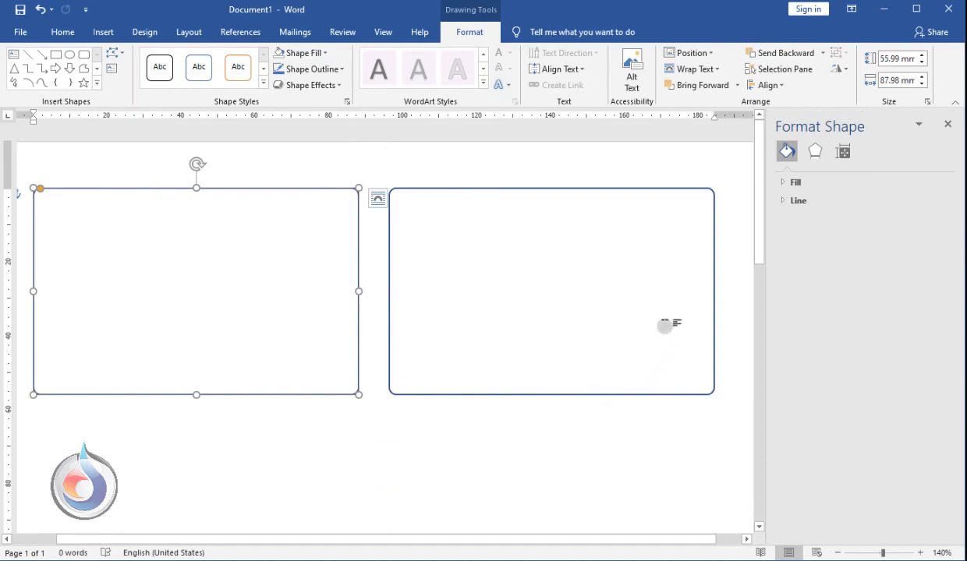
left_click(786, 151)
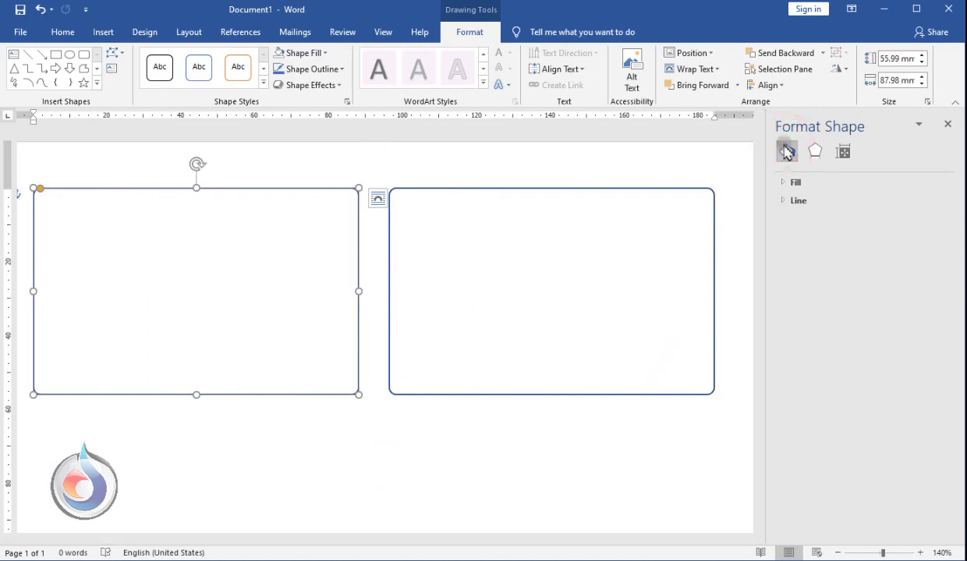
left_click(784, 184)
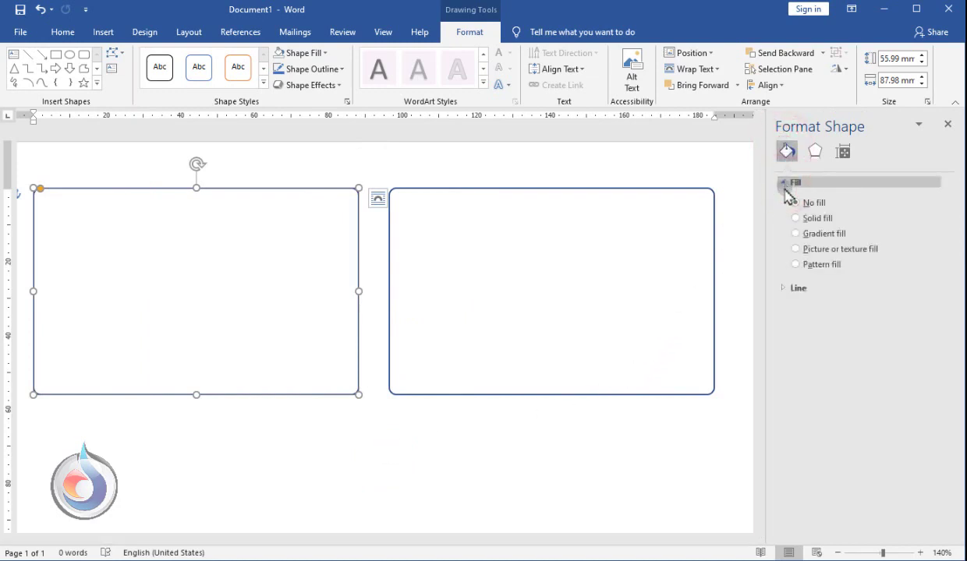
left_click(817, 250)
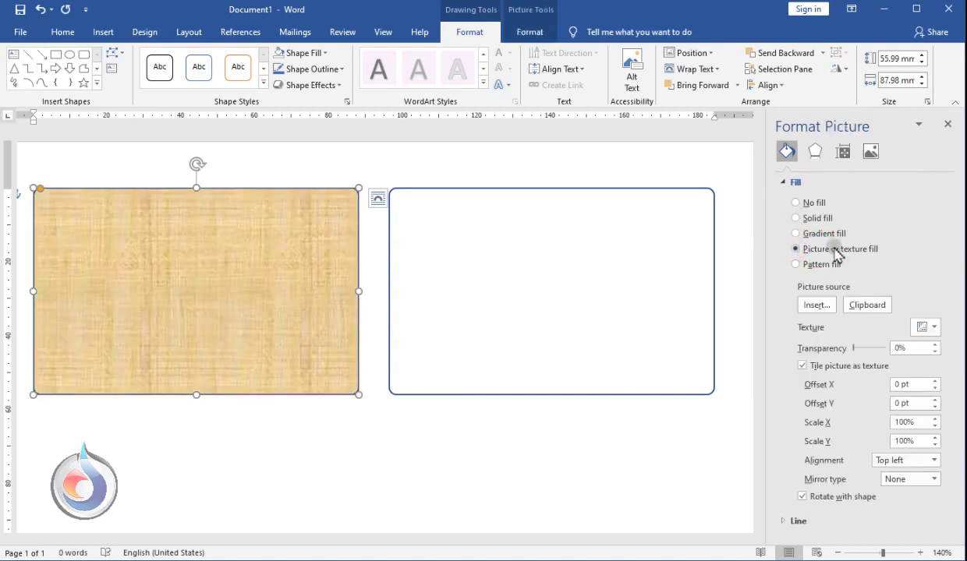
left_click(819, 306)
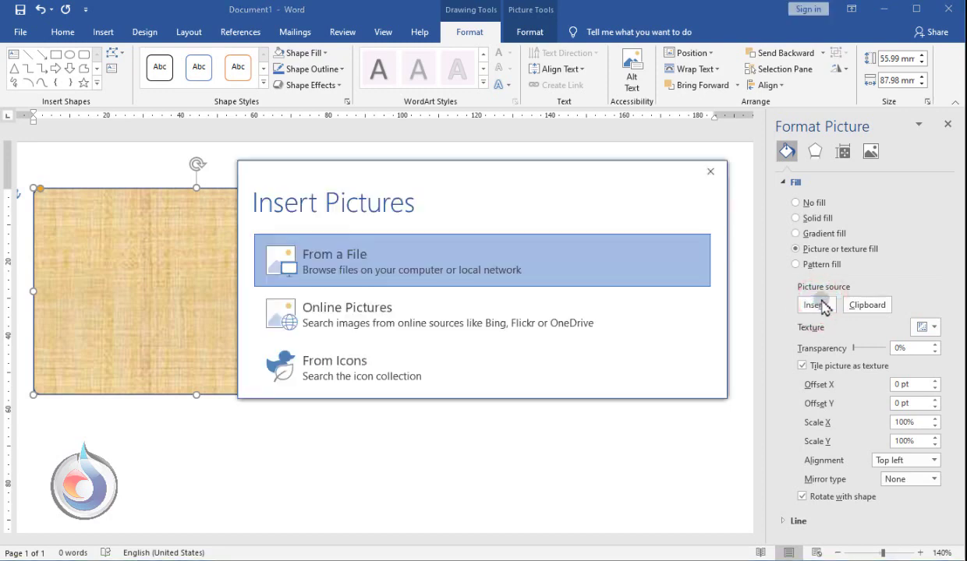
left_click(359, 261)
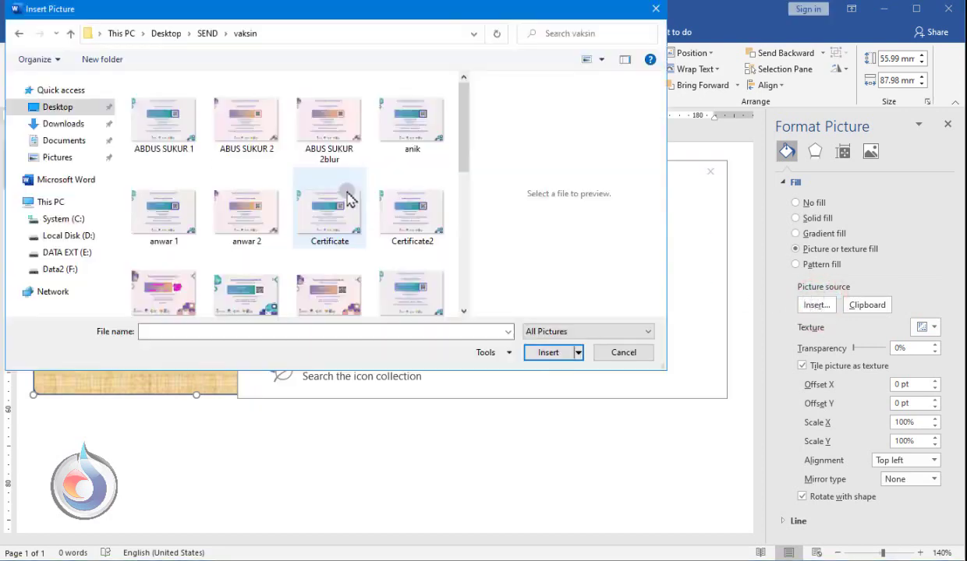
scroll(398, 164, "down", 1)
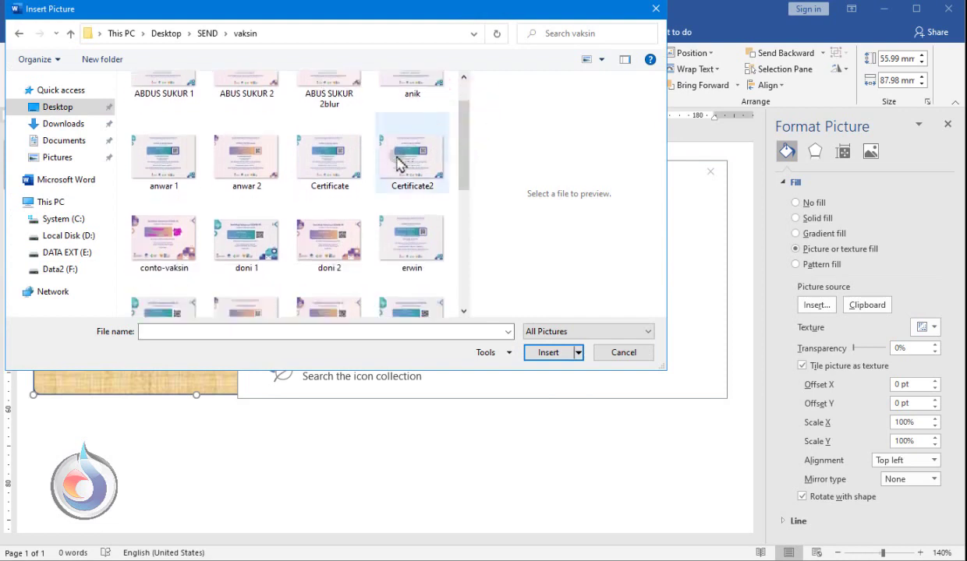
left_click(337, 170)
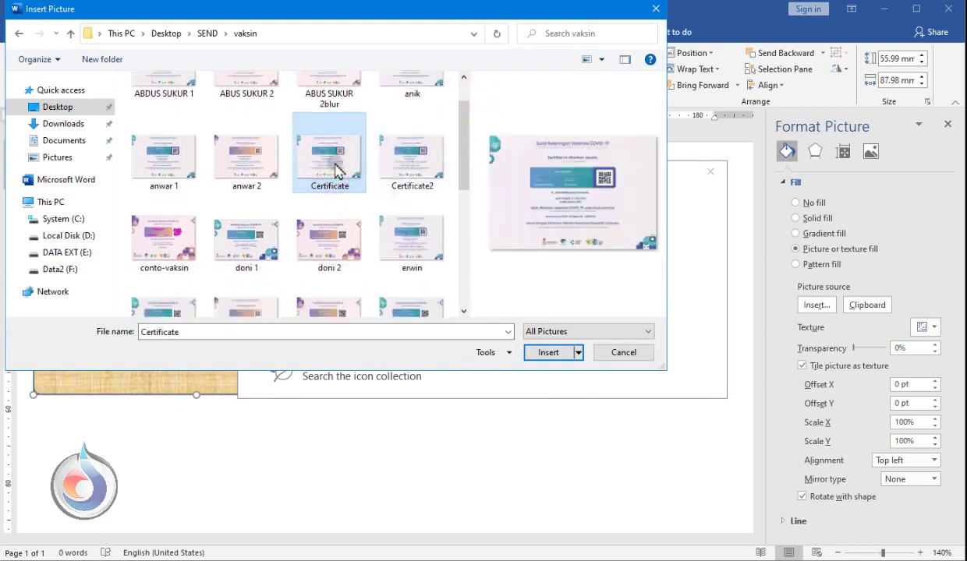
scroll(337, 170, "up", 1)
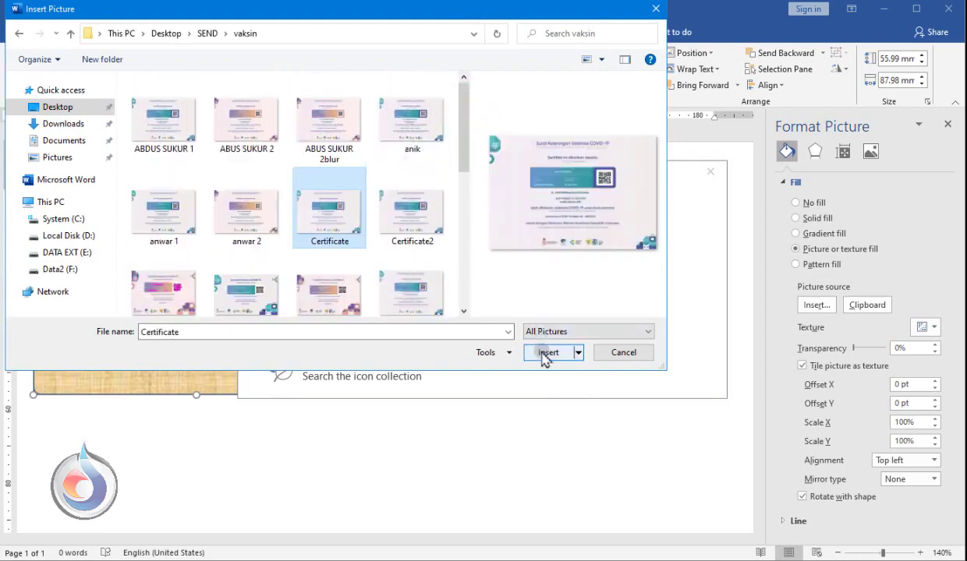
left_click(546, 352)
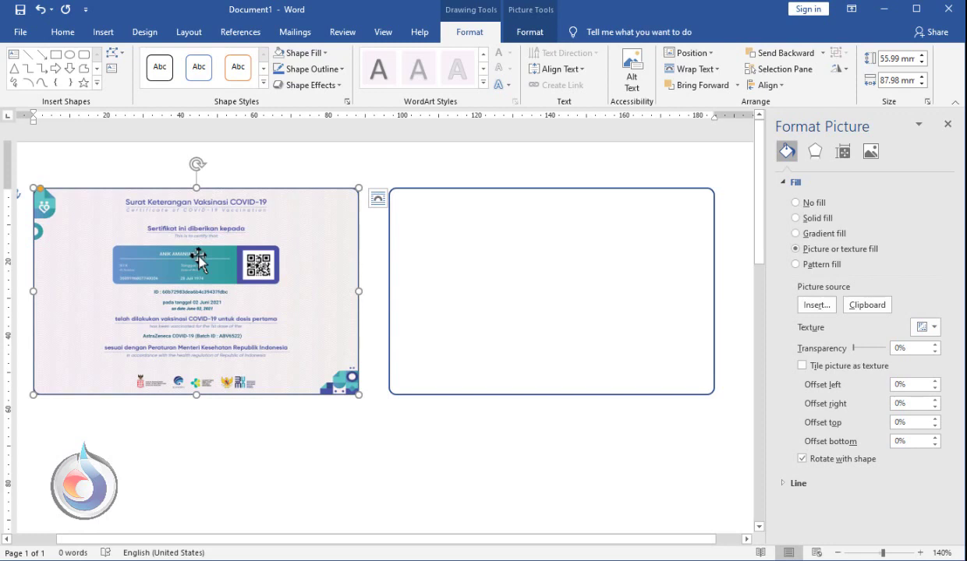
Step: Give the right rectangle a picture fill using the second vaccination certificate image file
left_click(540, 190)
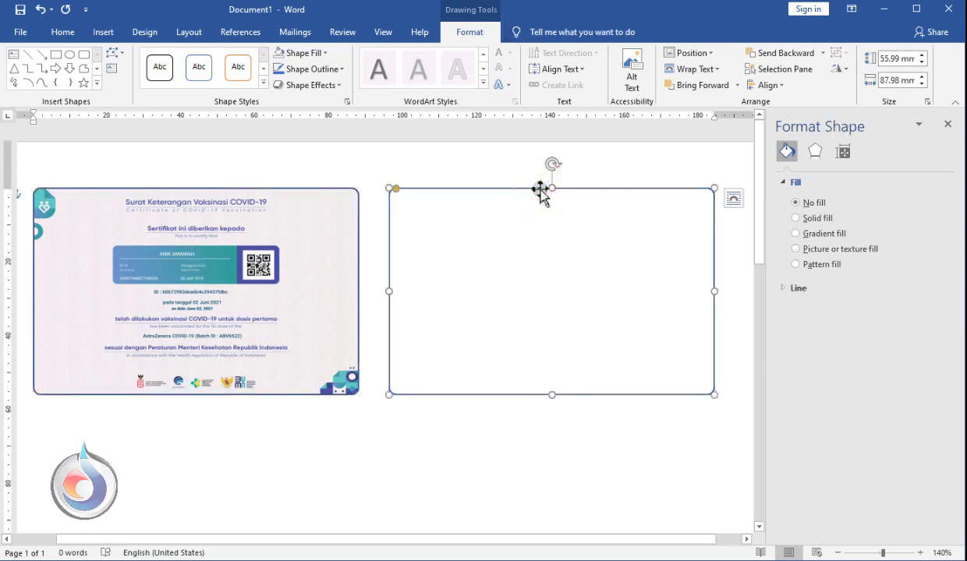
left_click(795, 249)
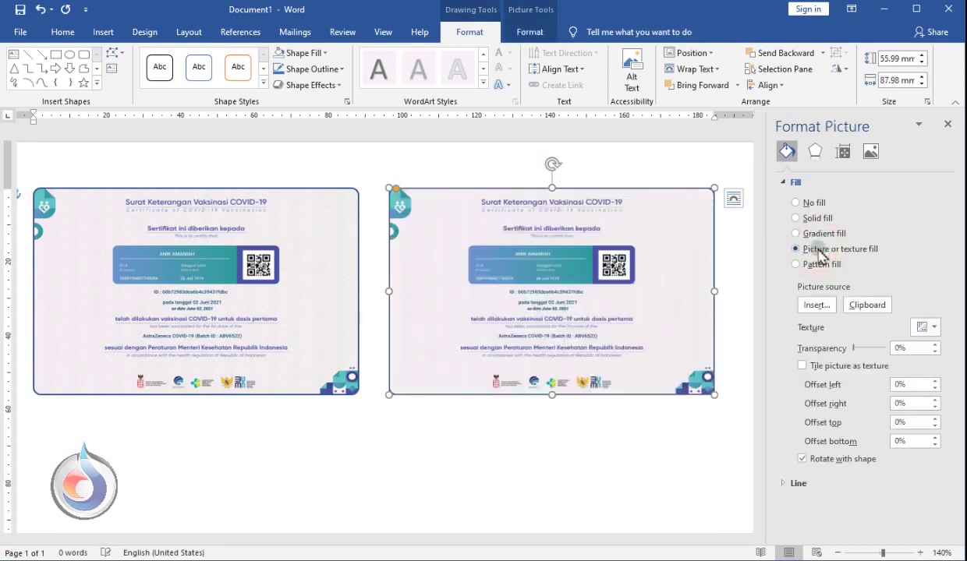
left_click(818, 306)
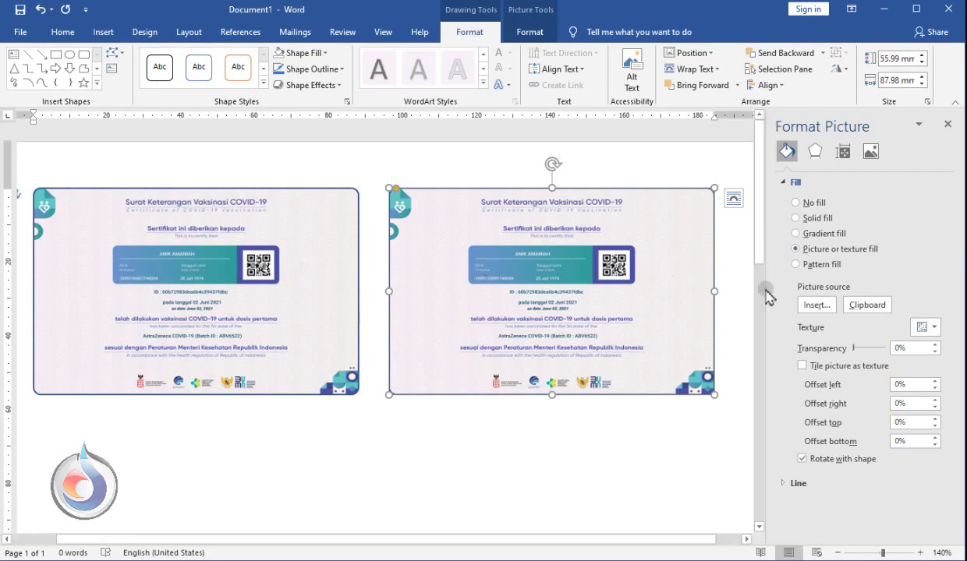
left_click(816, 304)
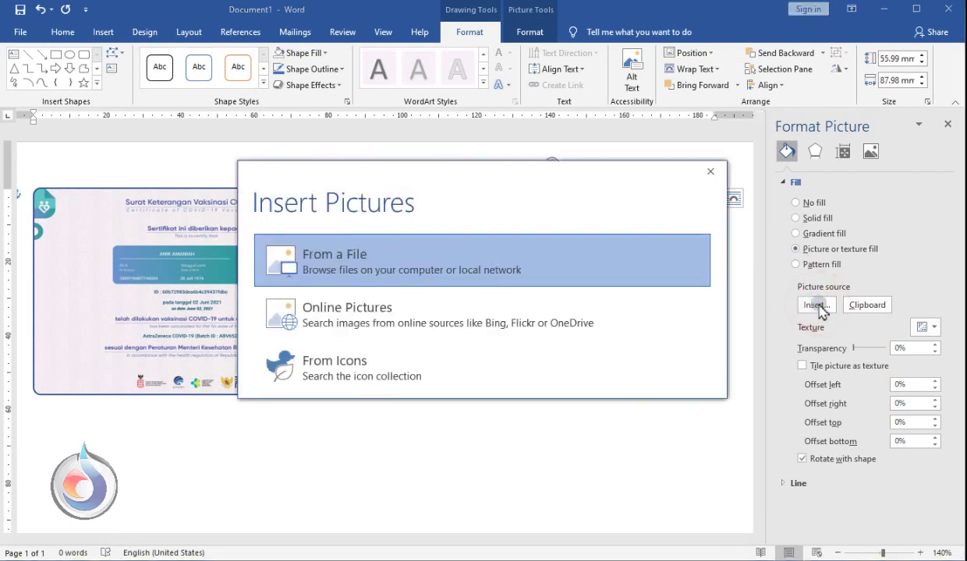
left_click(333, 263)
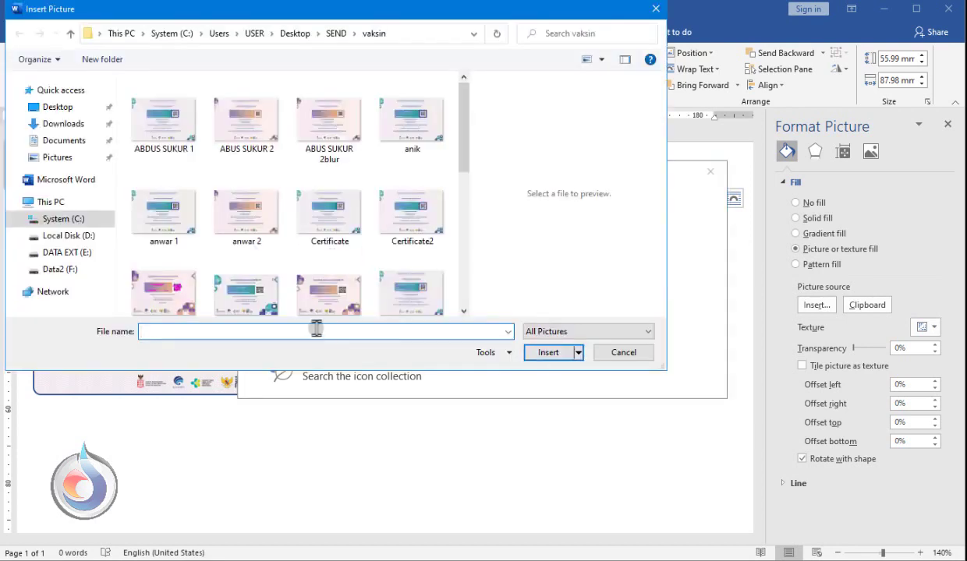
scroll(433, 277, "down", 5)
left_click(433, 277)
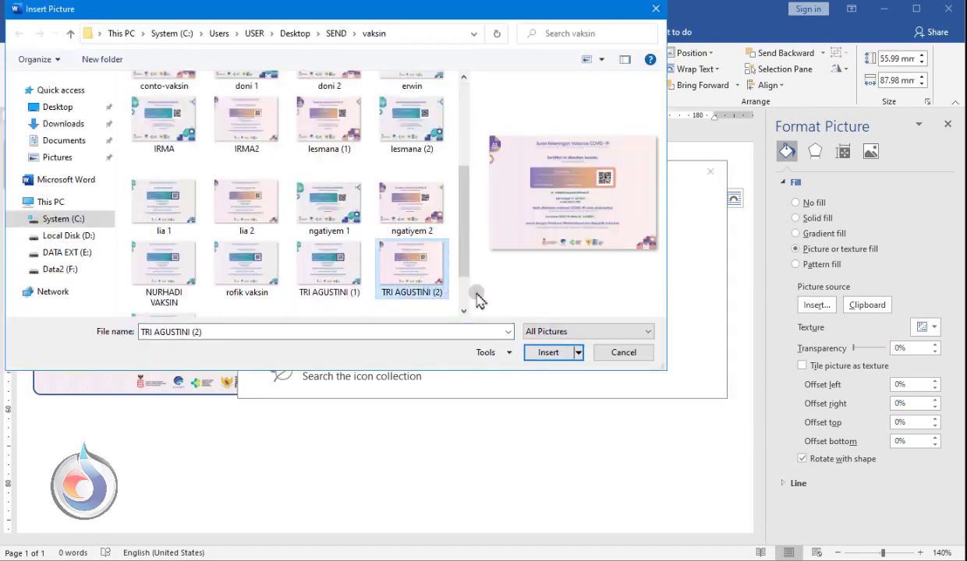
left_click(550, 352)
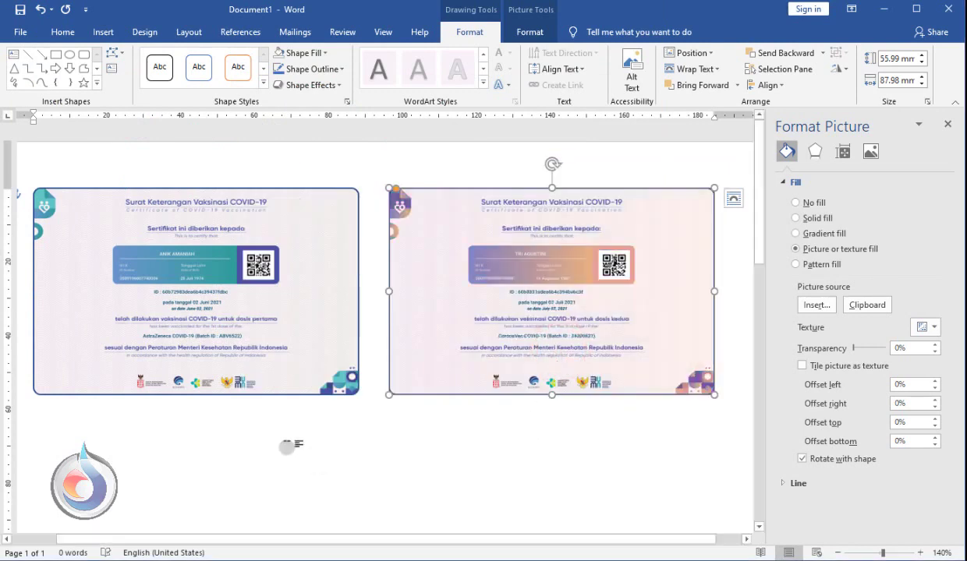
Step: Select both certificate-filled rectangles together
left_click(277, 340)
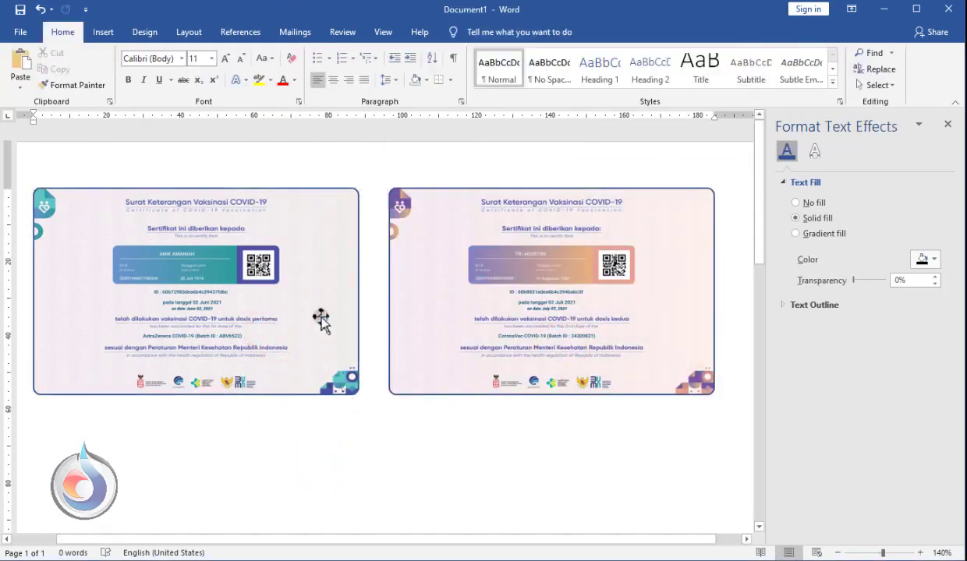
scroll(320, 351, "down", 2)
scroll(315, 370, "down", 3)
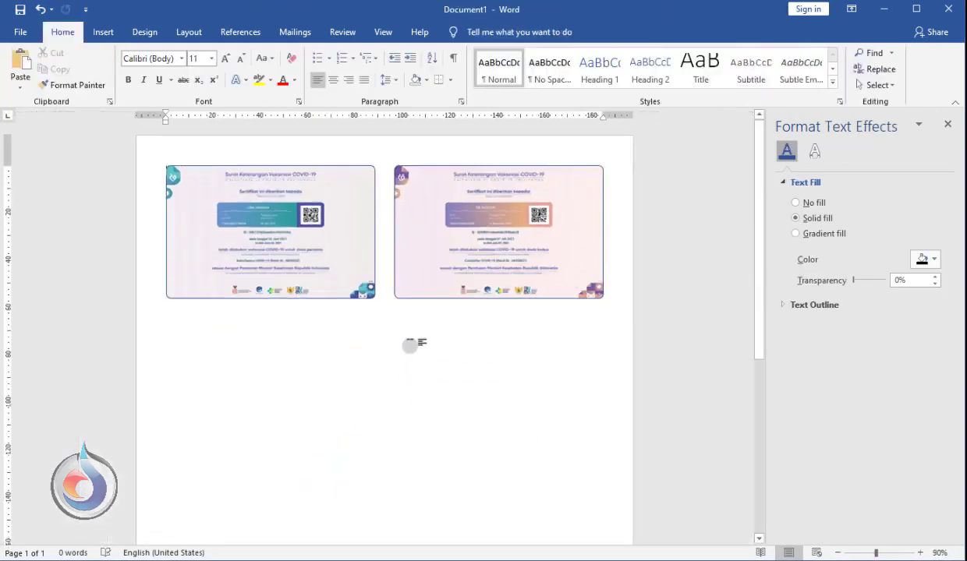
left_click(324, 219)
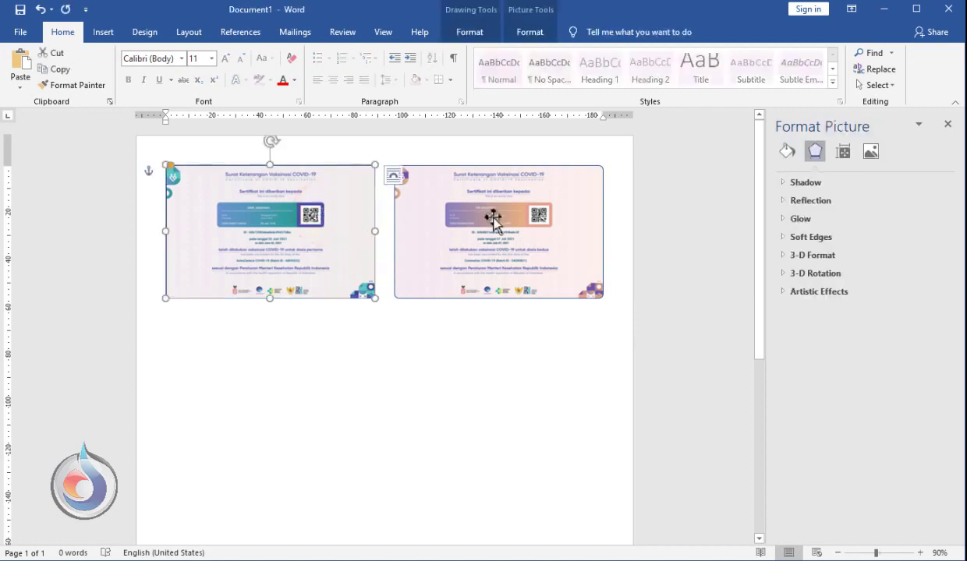
left_click(494, 218, "ctrl")
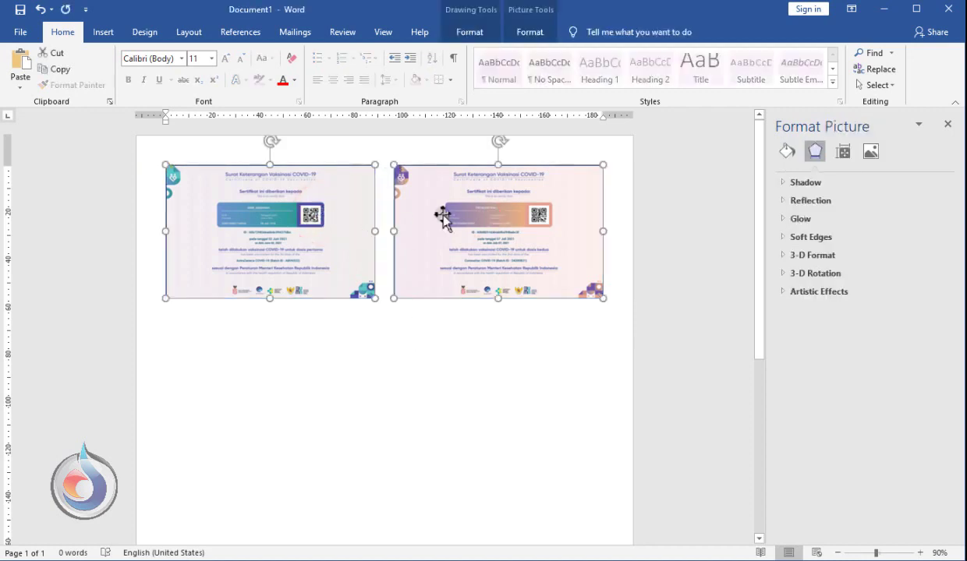
Step: Save a PDF copy named 'vaksin1 dan 2' into the SEND\vaksin folder
left_click(20, 32)
left_click(46, 221)
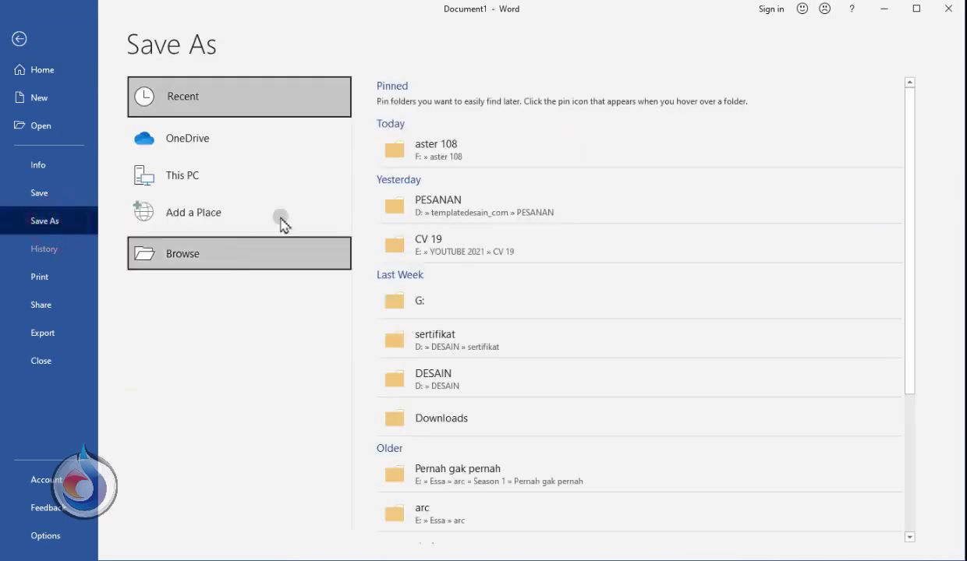
left_click(280, 253)
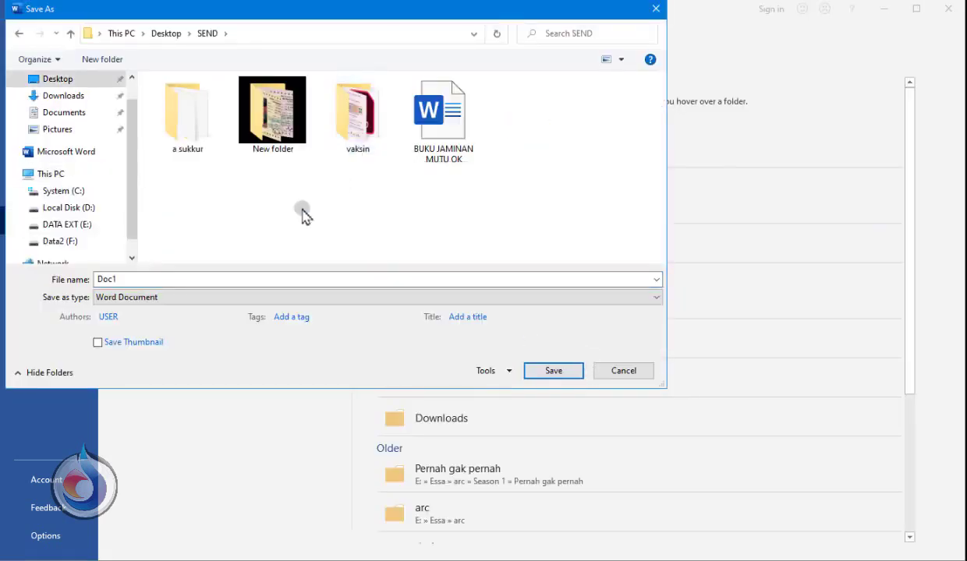
left_click(164, 299)
left_click(162, 378)
double_click(358, 117)
left_click(374, 279)
type("vaksin1 dan 2")
left_click(546, 405)
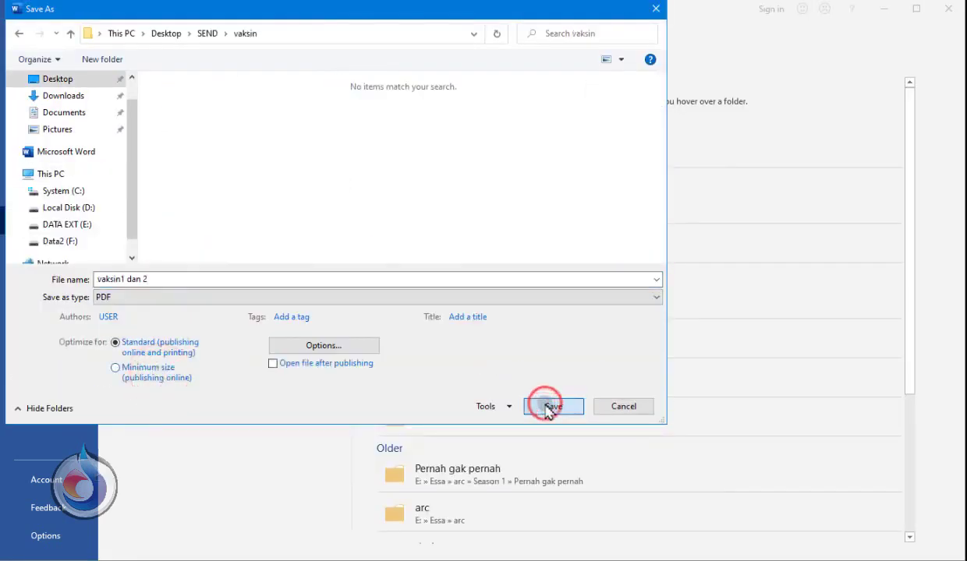